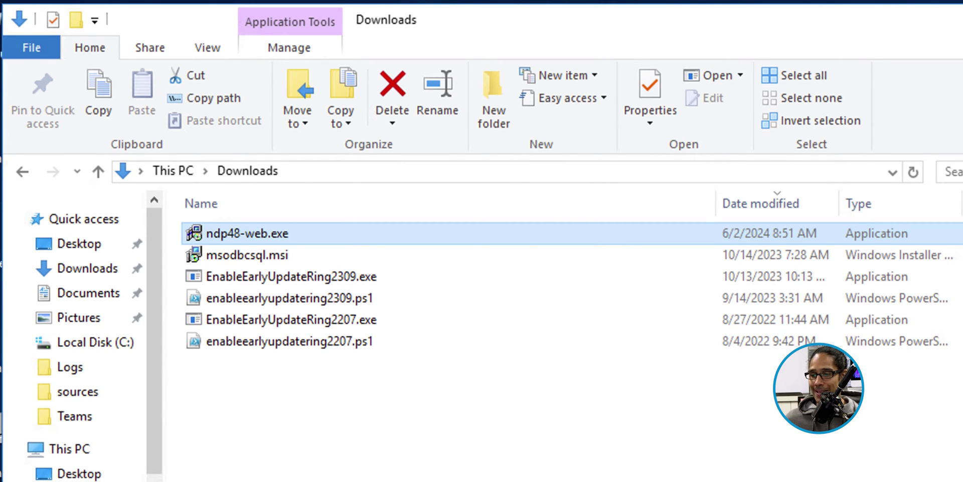
# - Run ndp48-web.exe as administrator; it reports .NET Framework 4.8 is already installed
pyautogui.rightClick(236, 234)
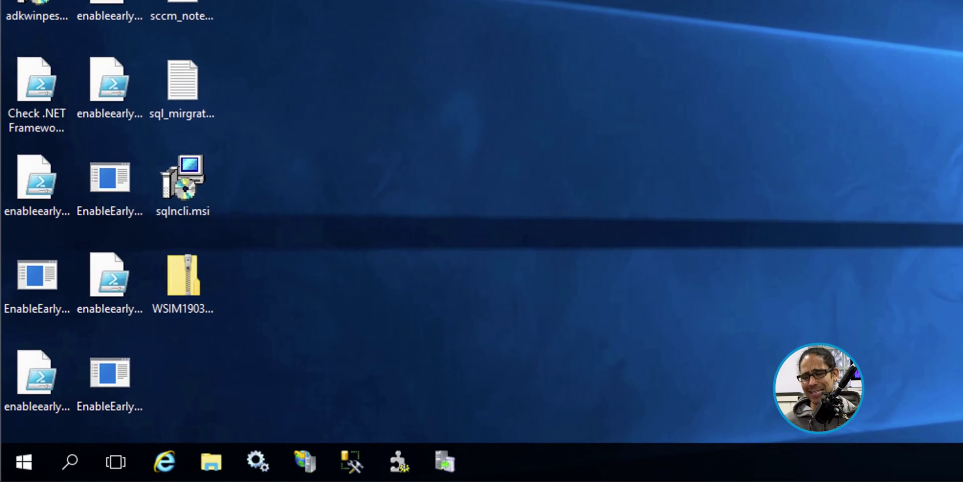
# - Launch the console and select the Configuration Manager 2403 update under Updates and Servicing
pyautogui.press('super')
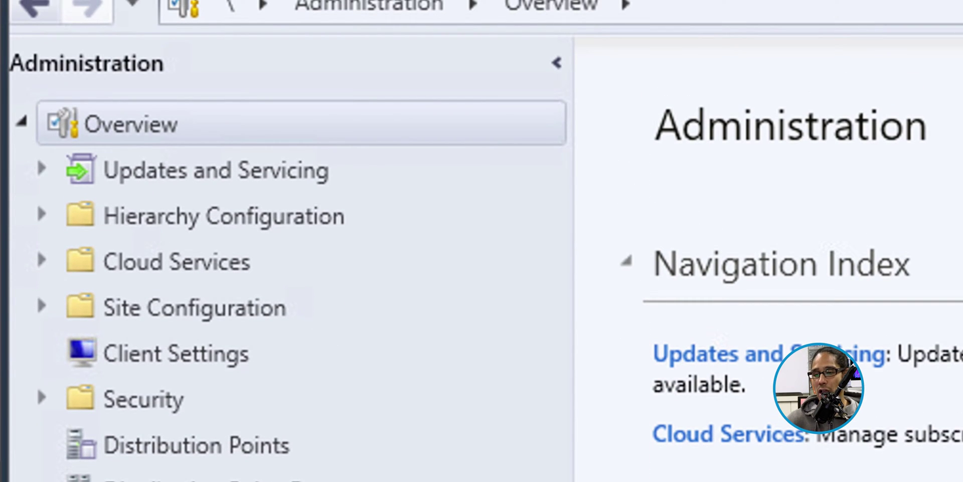
pyautogui.press('Down')
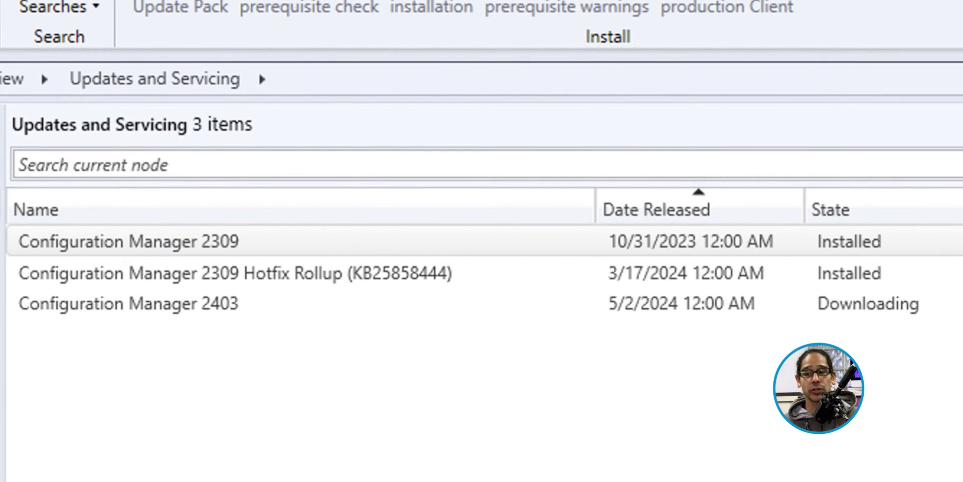
pyautogui.press('Down')
pyautogui.press('Down')
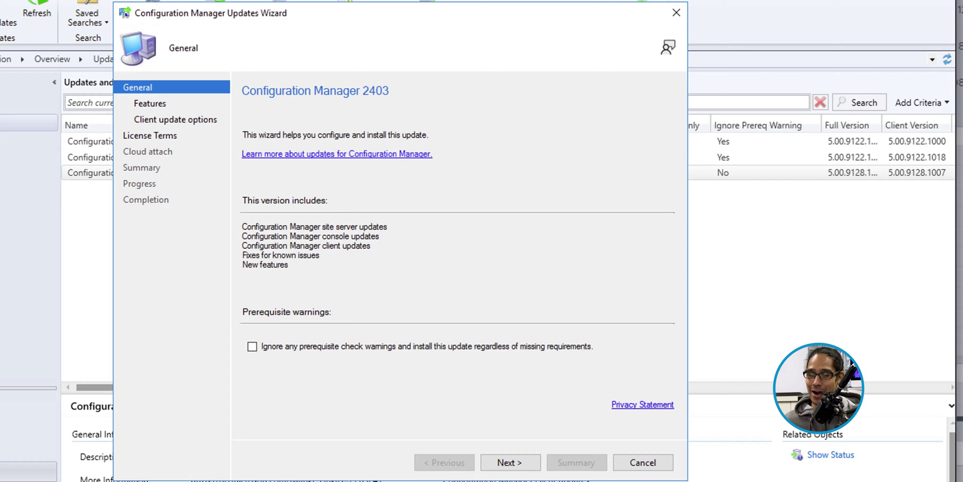
# - Ignore prerequisite warnings and advance past the features and client update settings pages
pyautogui.press('space')
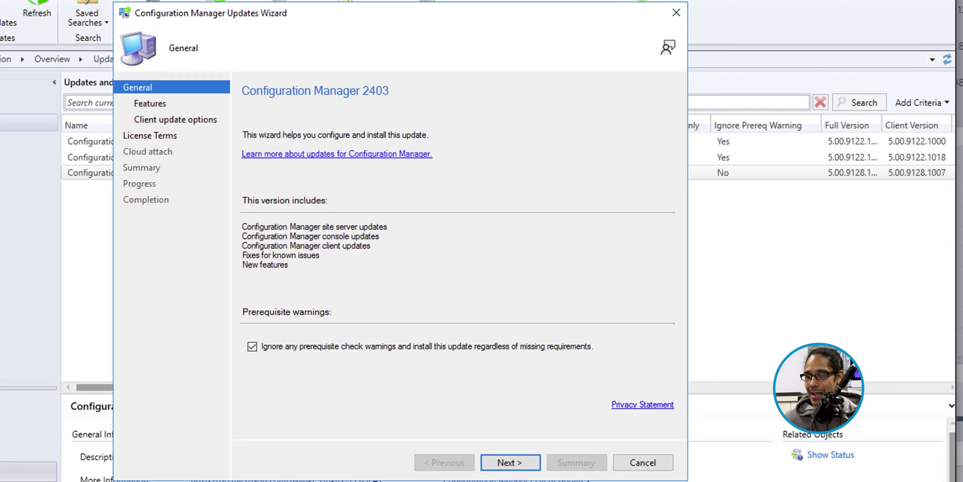
pyautogui.press('Return')
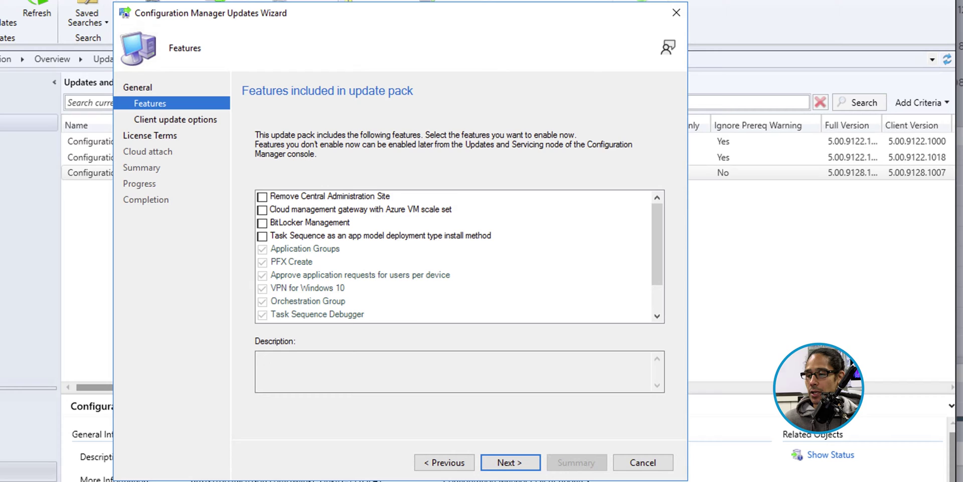
pyautogui.press('Return')
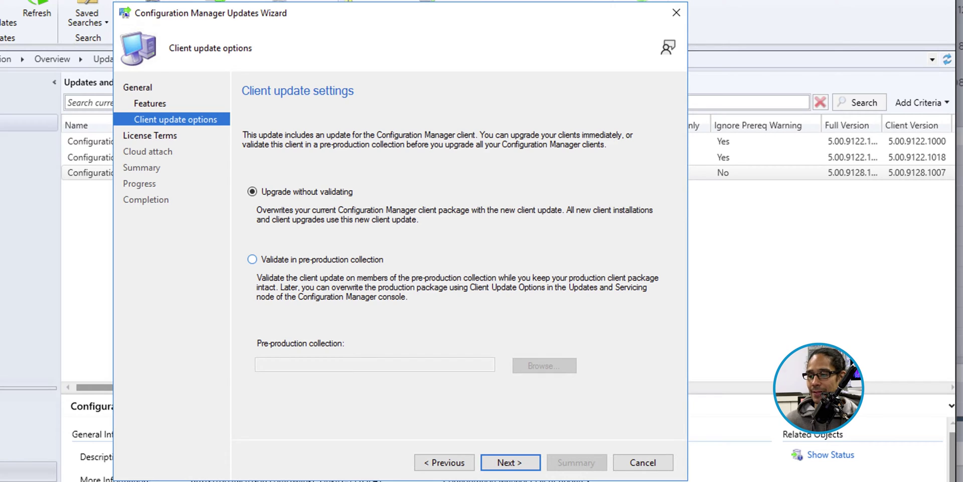
pyautogui.press('Return')
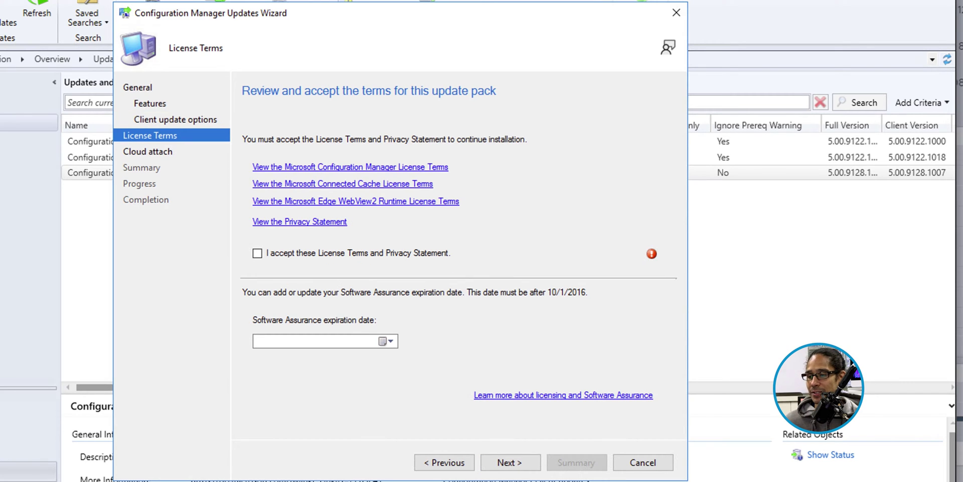
# - Accept the license terms, turn off cloud attach, and finish the updates wizard
pyautogui.press('space')
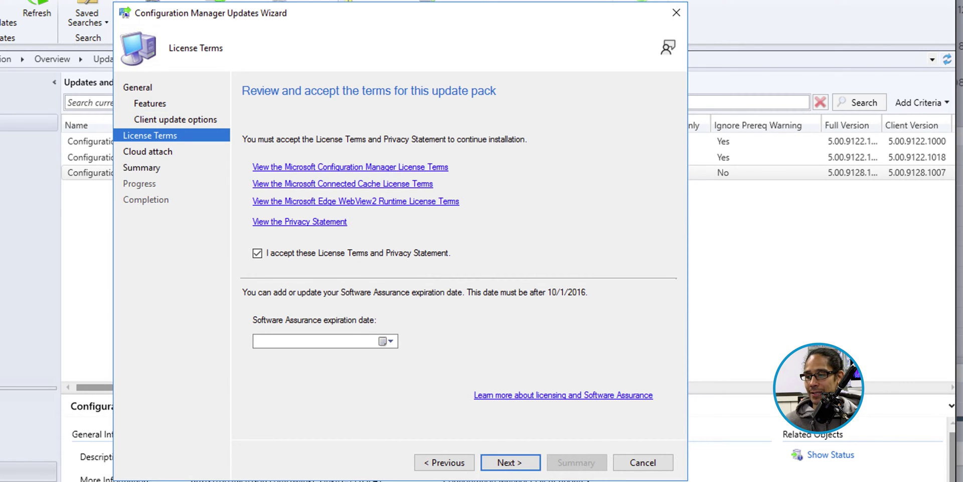
pyautogui.press('Return')
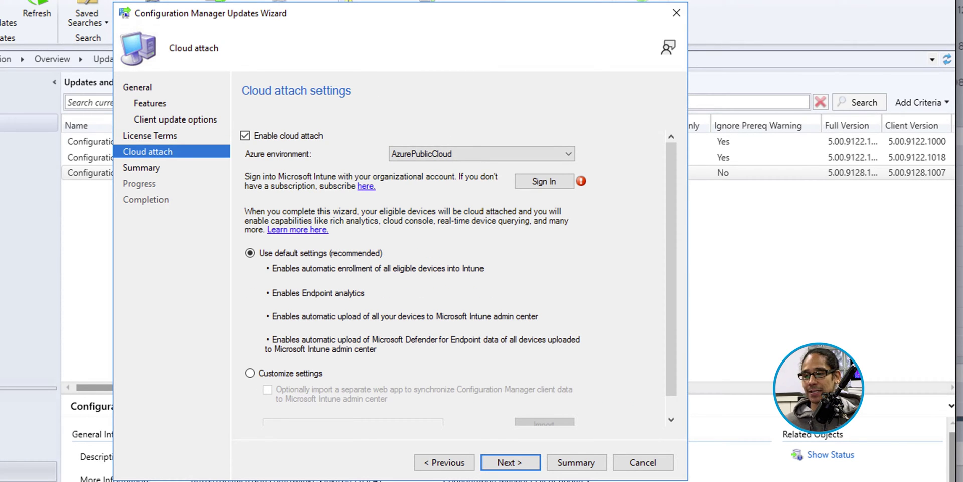
pyautogui.press('space')
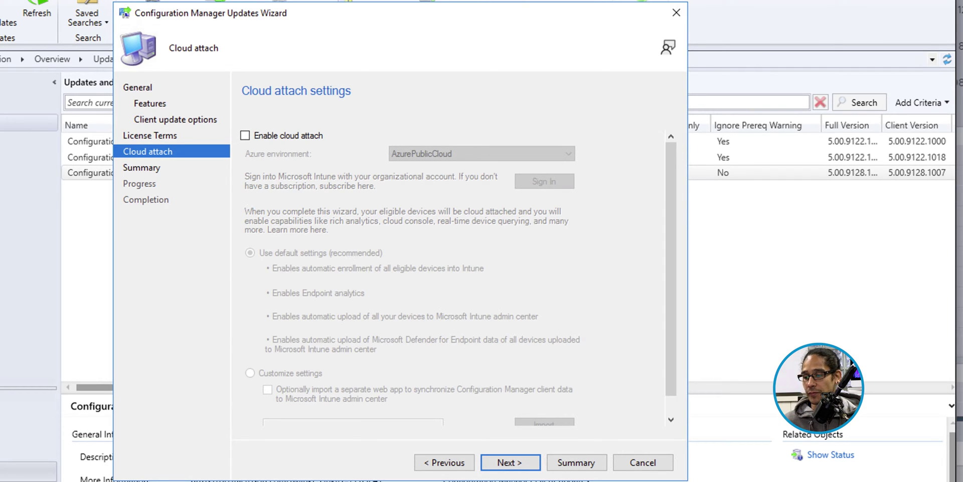
pyautogui.press('Return')
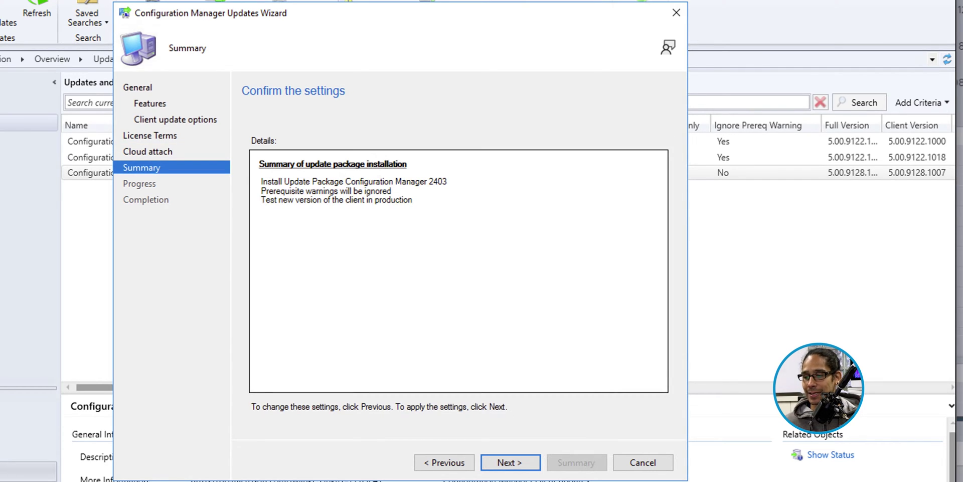
pyautogui.press('Return')
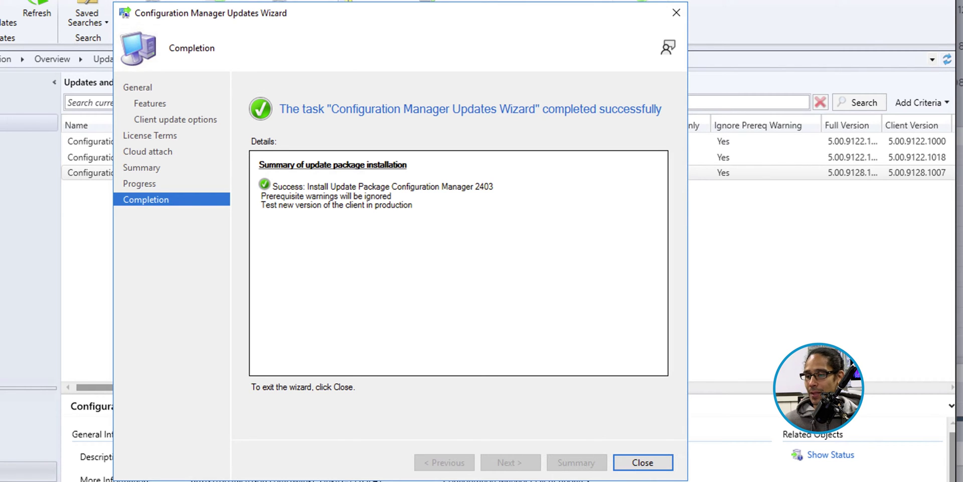
pyautogui.press('Return')
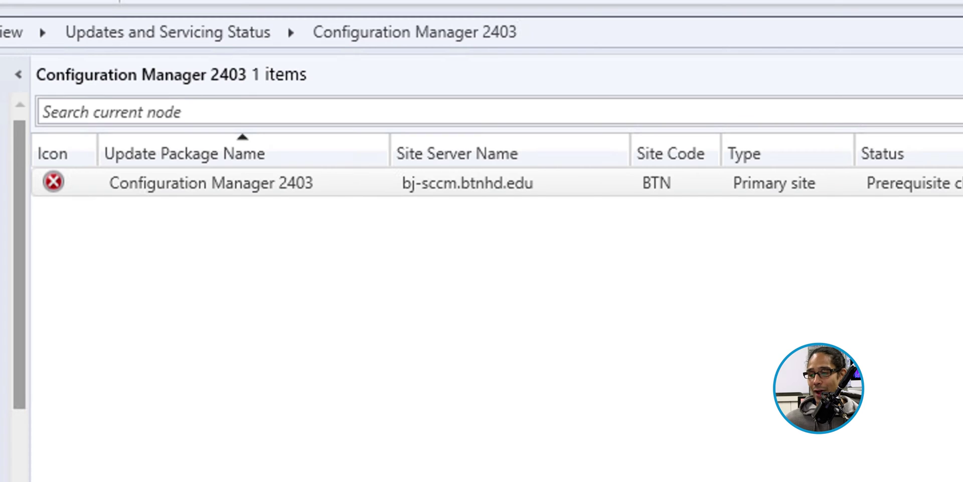
# - Show the 2403 update's prerequisite check results and find the failed company resource access check
pyautogui.rightClick(337, 185)
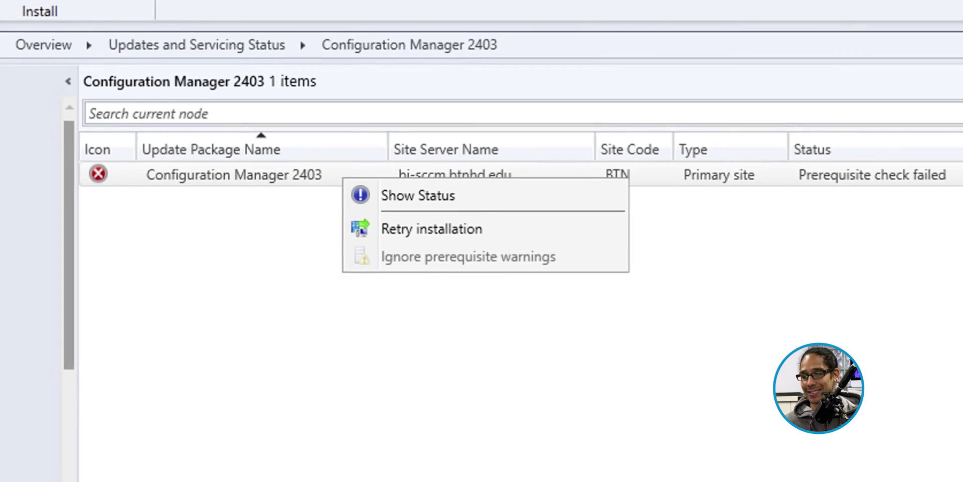
pyautogui.click(425, 207)
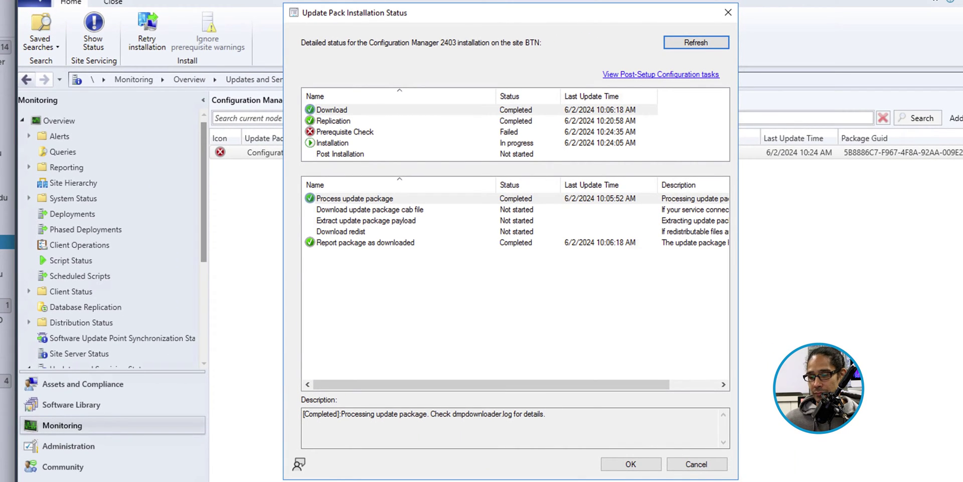
pyautogui.click(345, 132)
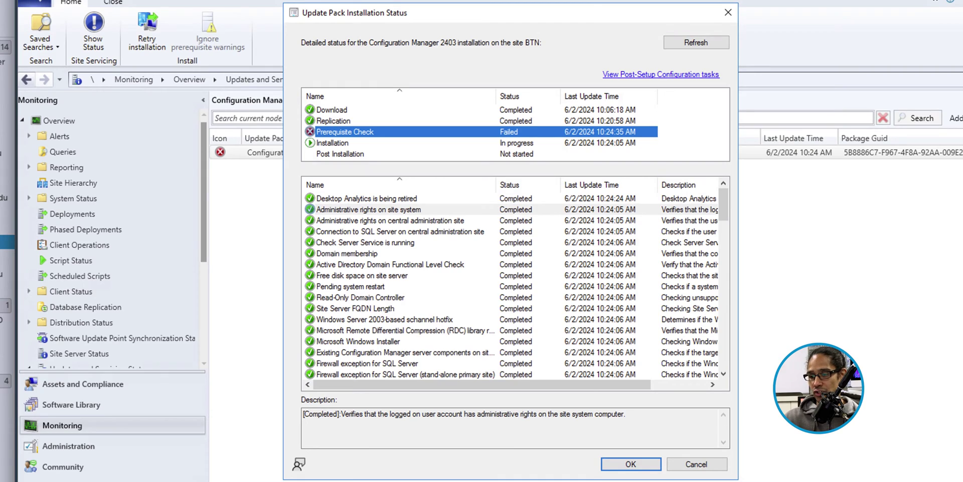
pyautogui.scroll(-5, 402, 286)
pyautogui.click(376, 297)
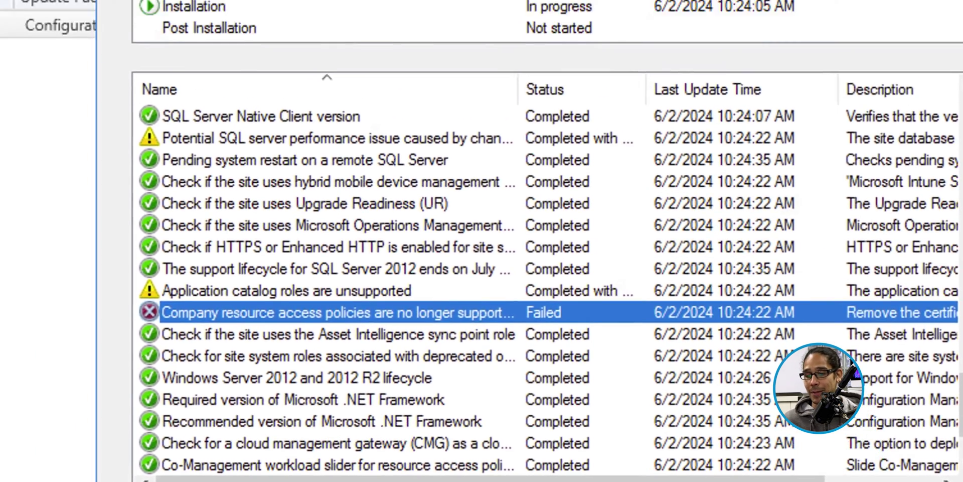
# - Close the status dialog and show the Deprecated and unsupported features rules in Management Insights
pyautogui.press('Return')
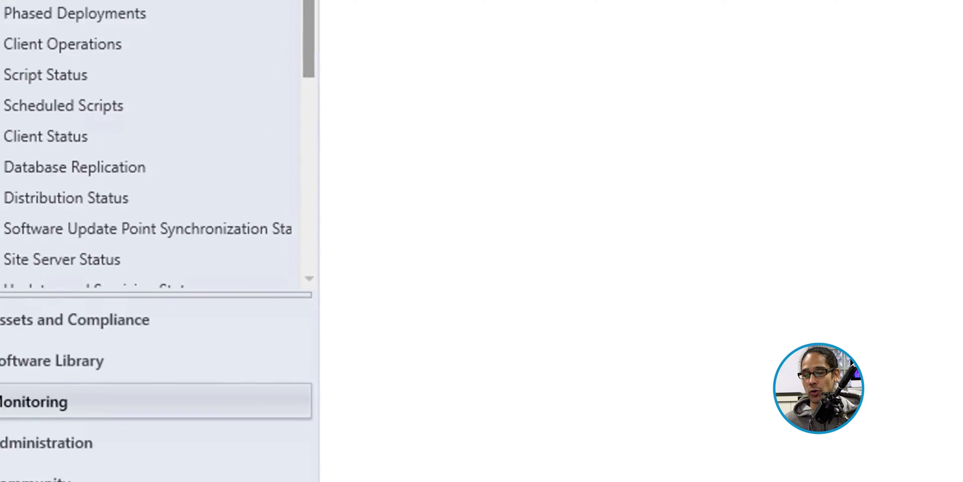
pyautogui.click(95, 397)
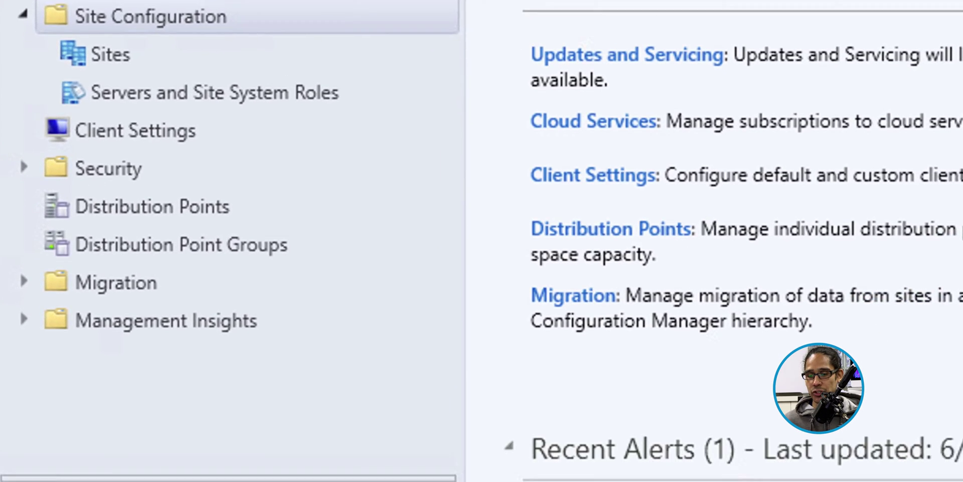
pyautogui.doubleClick(141, 442)
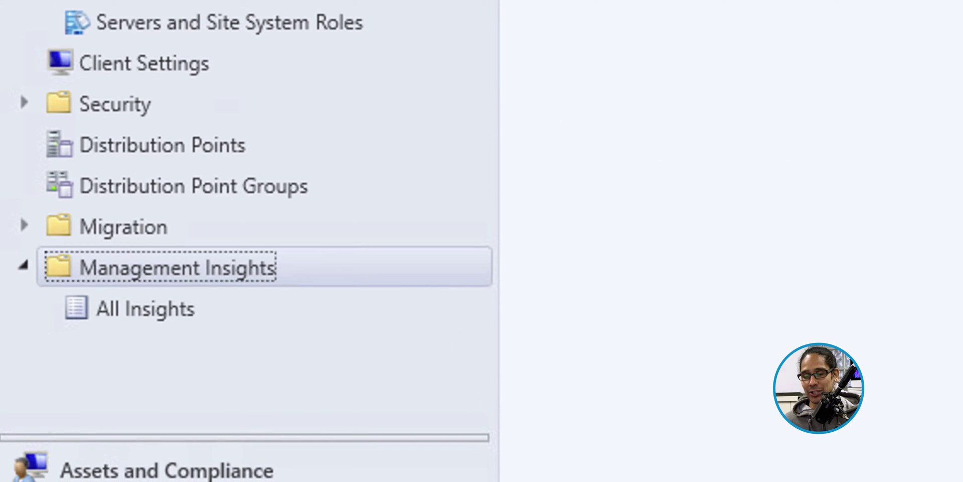
pyautogui.press('Down')
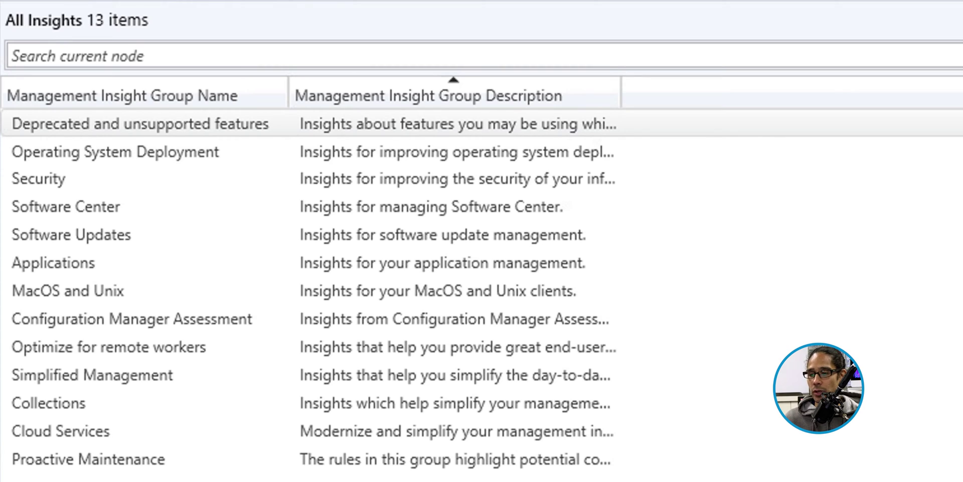
pyautogui.rightClick(213, 126)
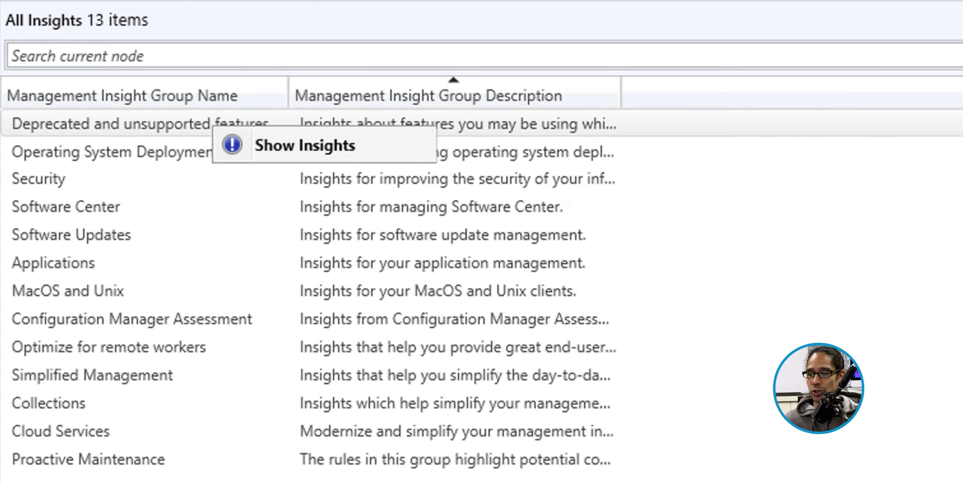
pyautogui.click(301, 145)
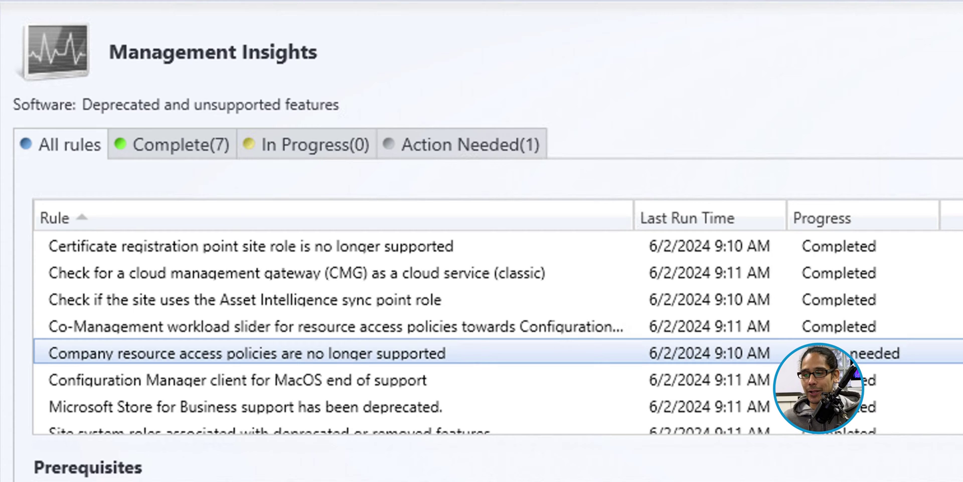
pyautogui.rightClick(406, 353)
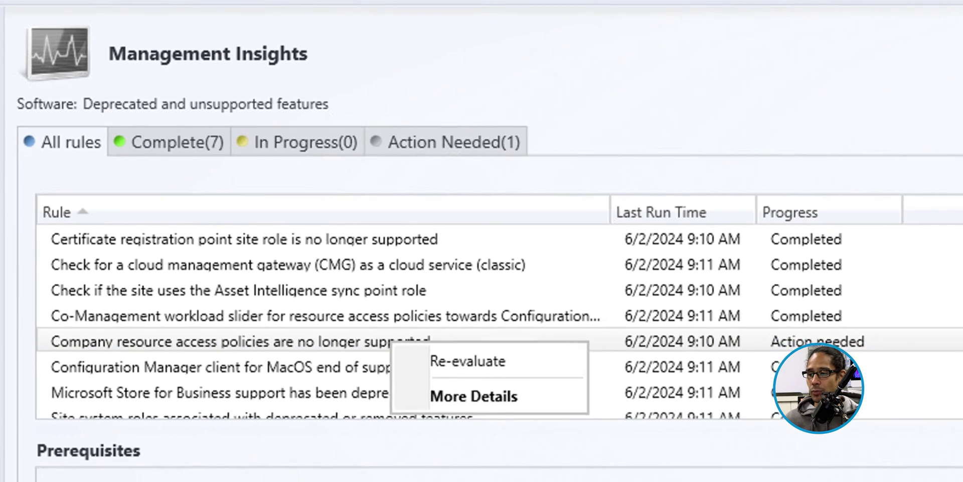
# - View the rule's flagged BTNHD WiFi and VPN profiles, then go to Company Resource Access > VPN Profiles
pyautogui.click(491, 410)
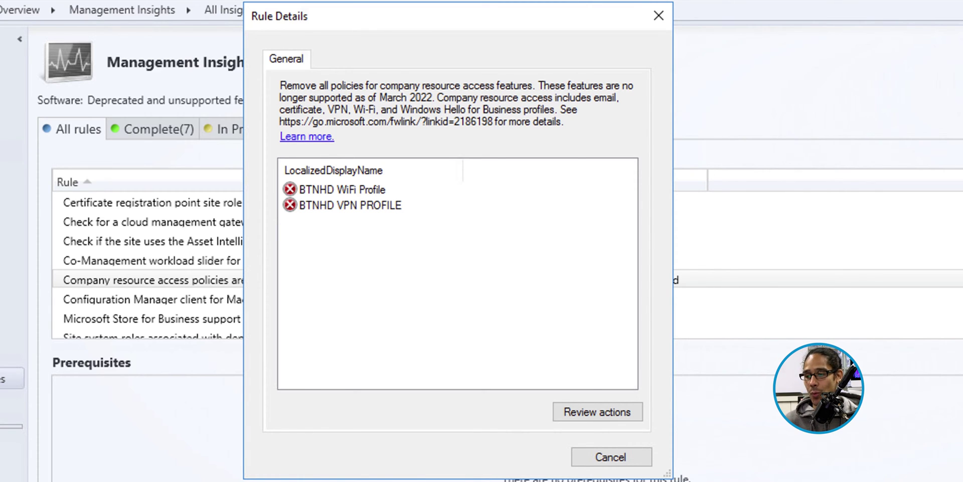
pyautogui.press('Down')
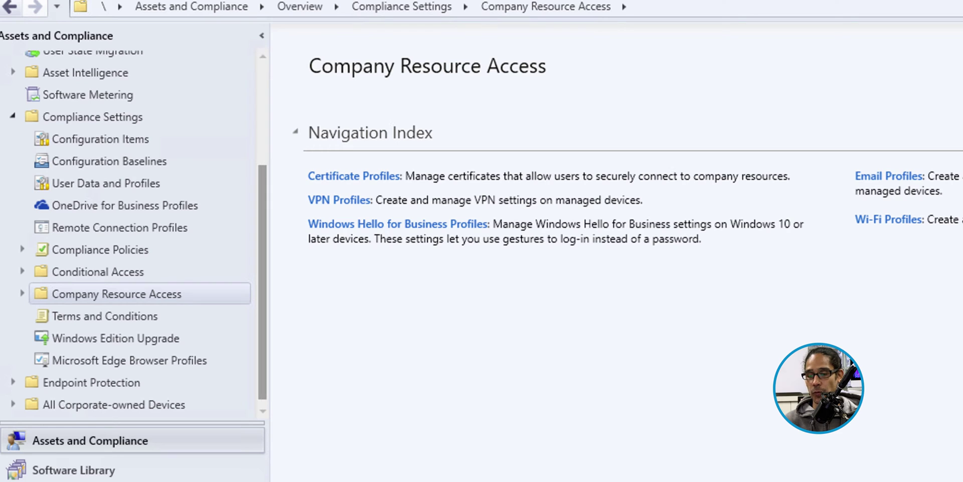
pyautogui.press('Right')
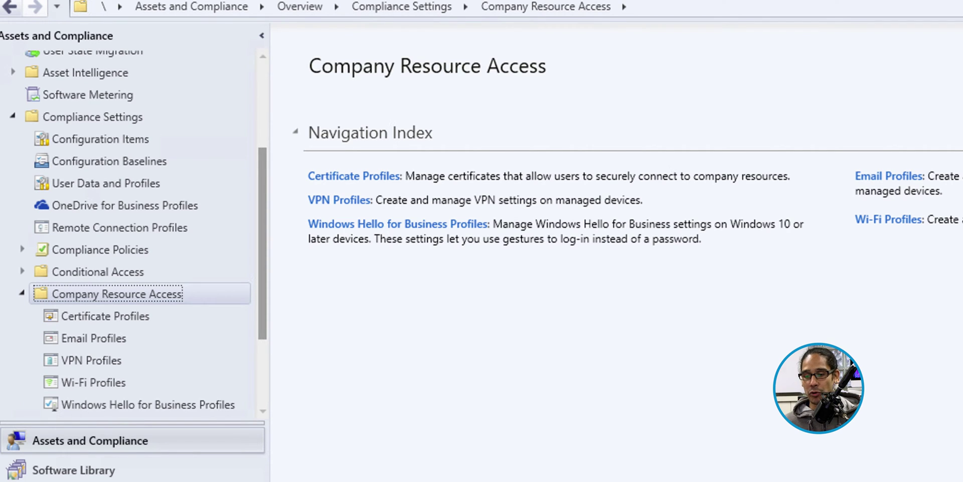
pyautogui.press('Down')
pyautogui.press('Down')
pyautogui.press('Down')
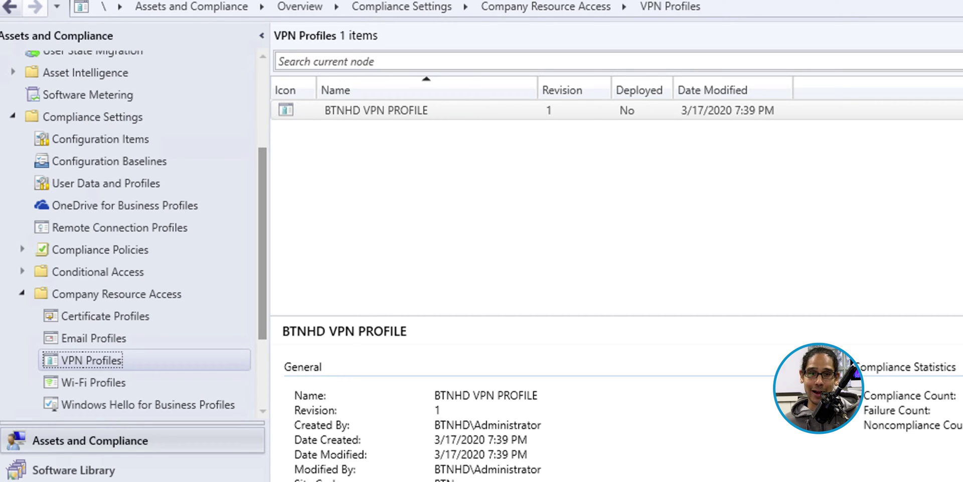
# - Delete the BTNHD VPN PROFILE
pyautogui.rightClick(476, 112)
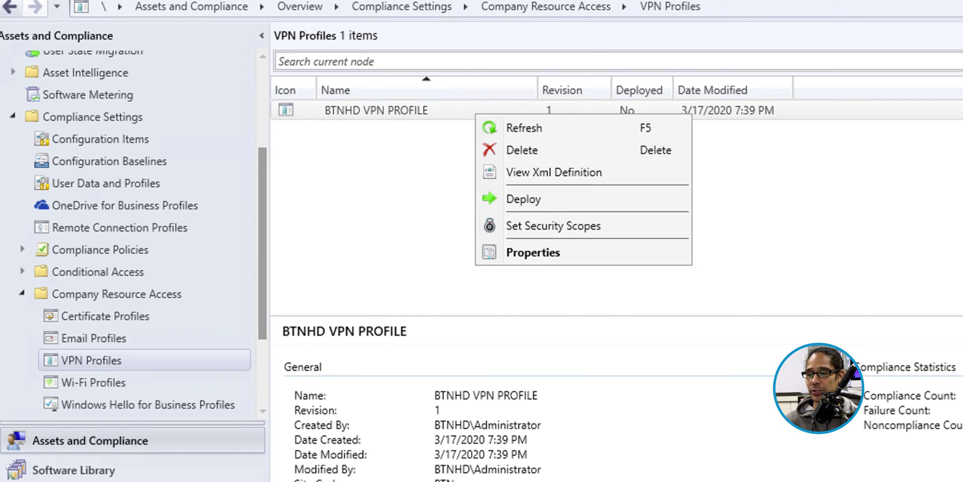
pyautogui.press('Delete')
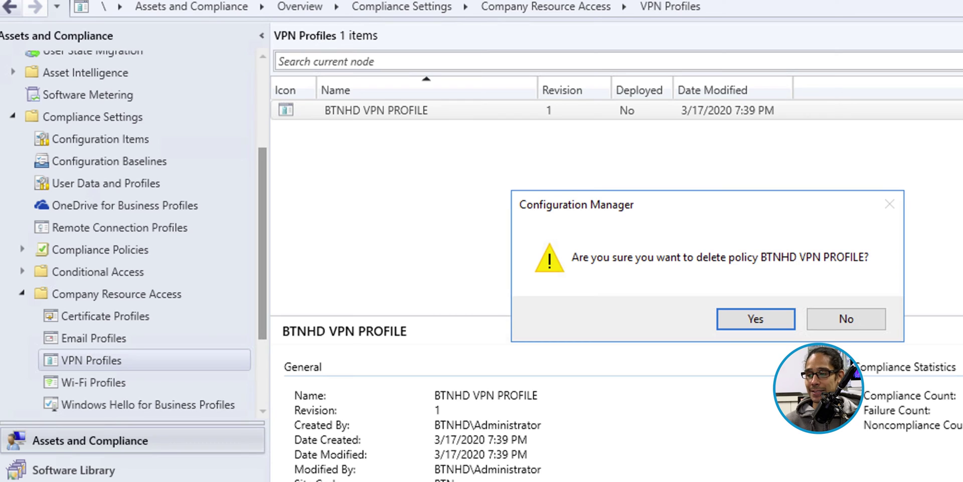
pyautogui.press('Return')
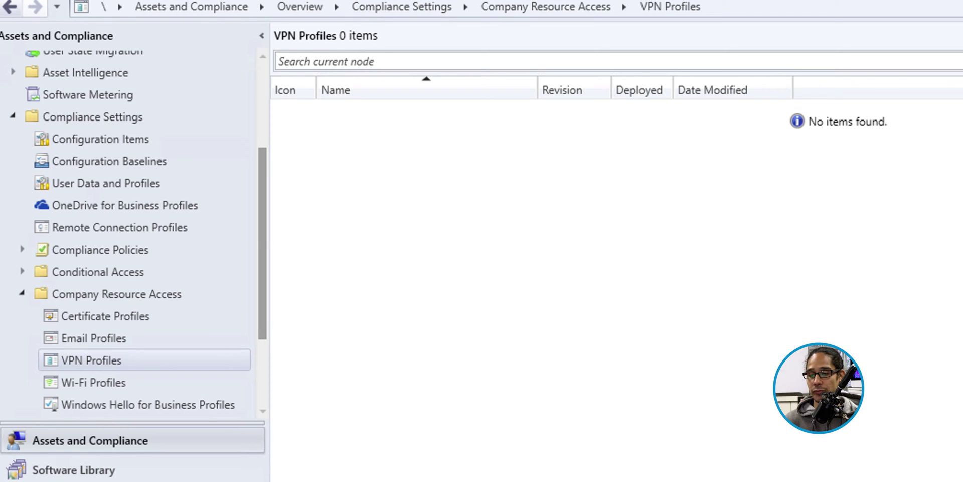
# - Delete the BTNHD WiFi Profile from the Wi-Fi Profiles list
pyautogui.press('Down')
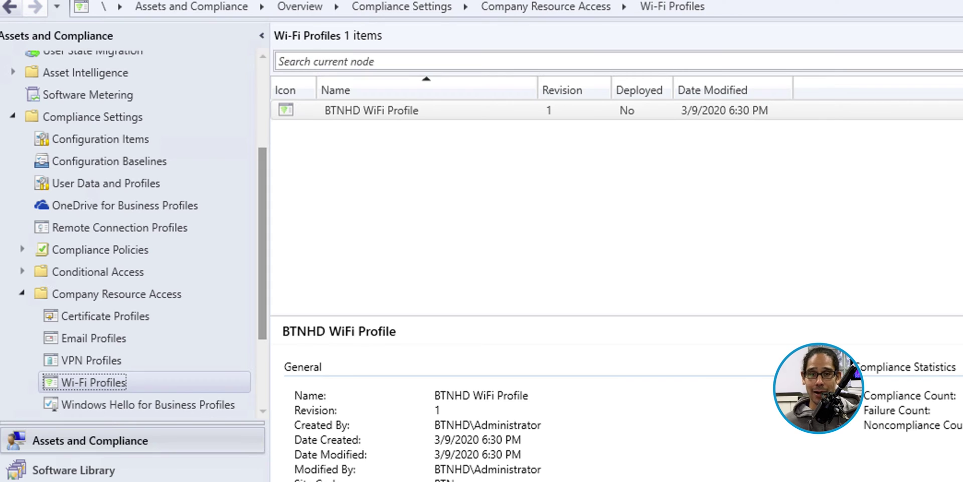
pyautogui.rightClick(455, 110)
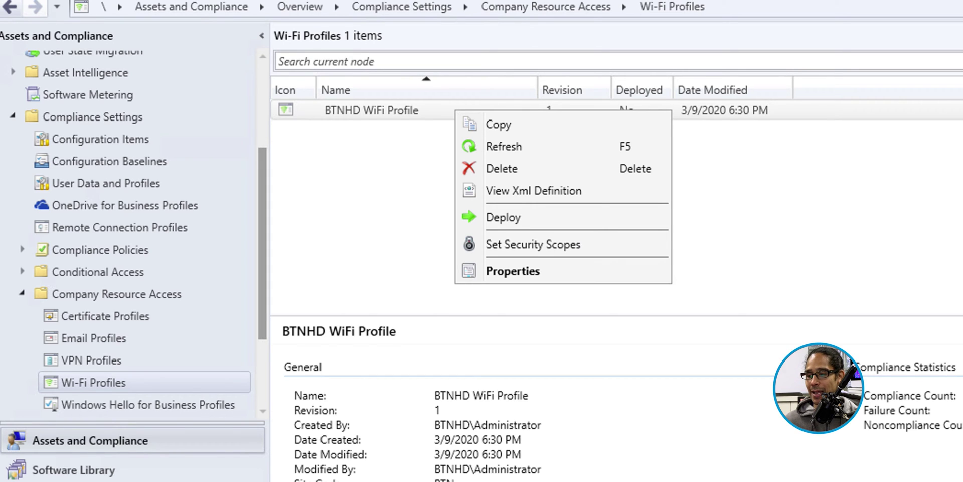
pyautogui.press('Delete')
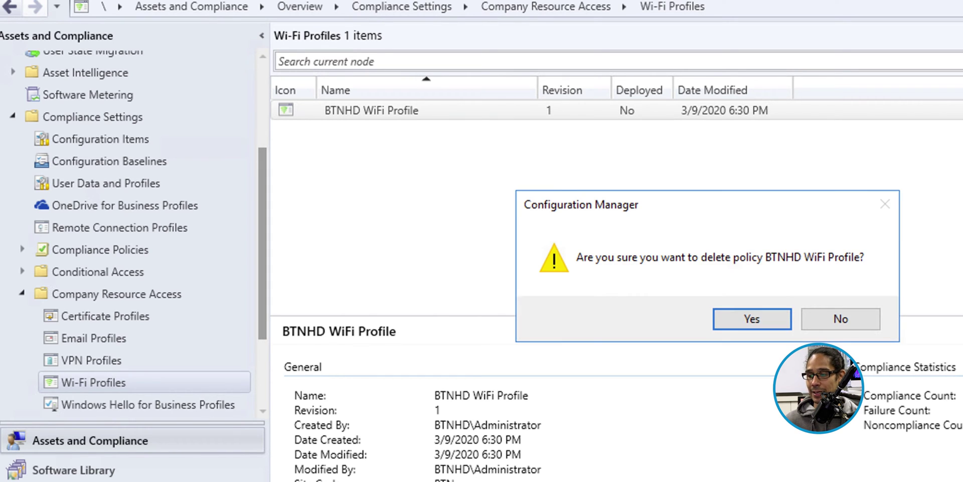
pyautogui.press('Return')
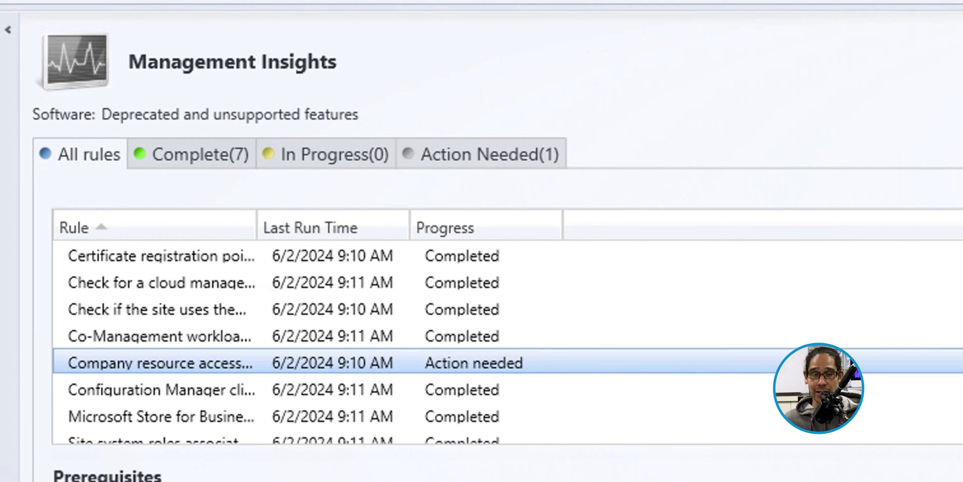
# - Re-evaluate the Company resource access rule so it reads Completed
pyautogui.rightClick(206, 364)
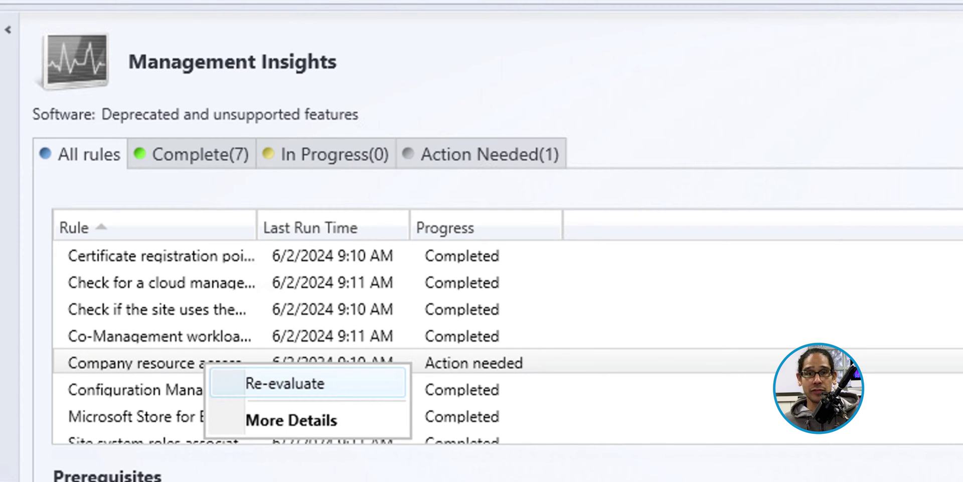
pyautogui.click(284, 382)
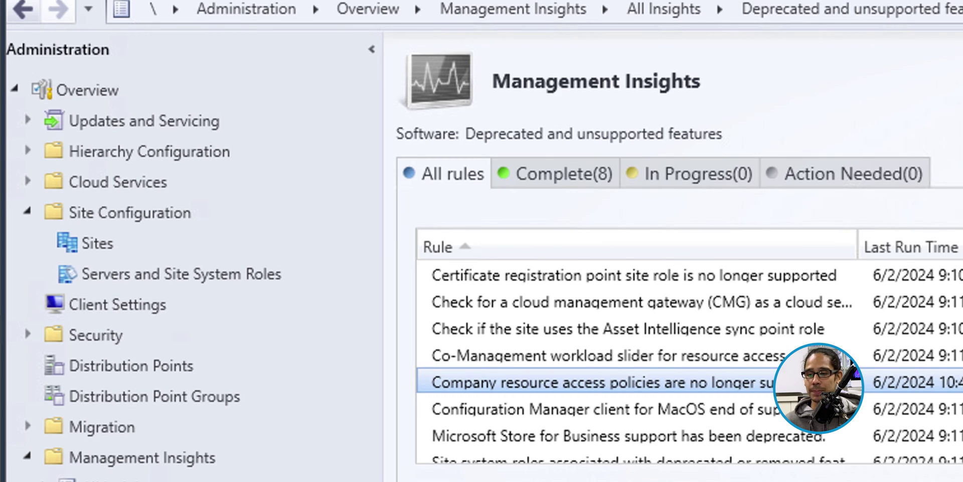
# - Retry installation of the Configuration Manager 2403 update from its status view and confirm
pyautogui.click(144, 121)
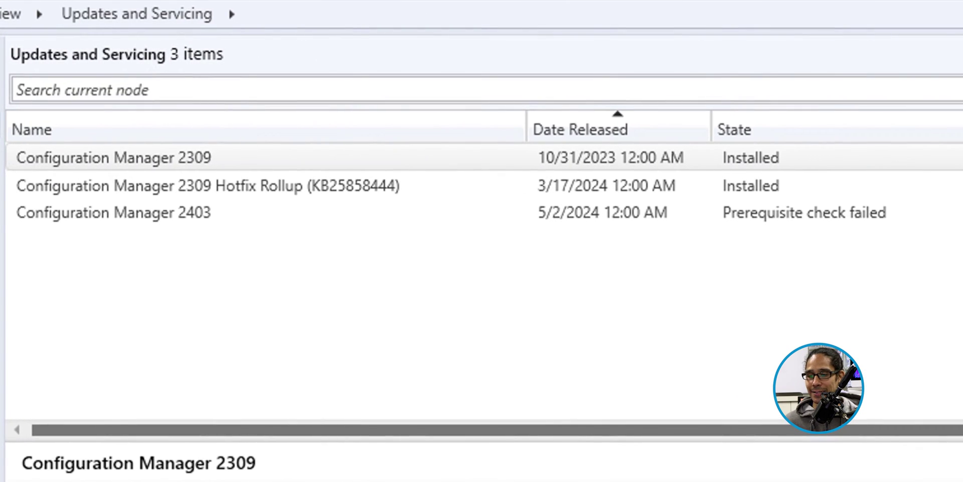
pyautogui.press('Down')
pyautogui.press('Down')
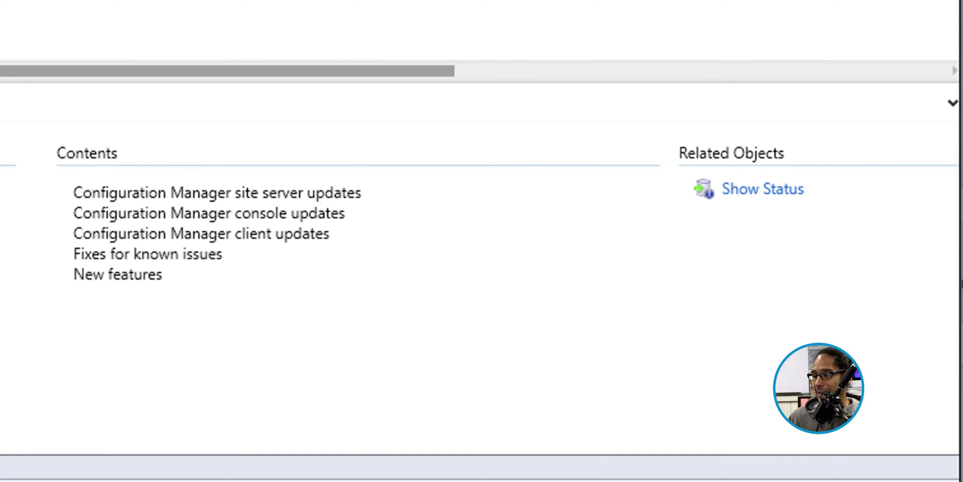
pyautogui.click(763, 188)
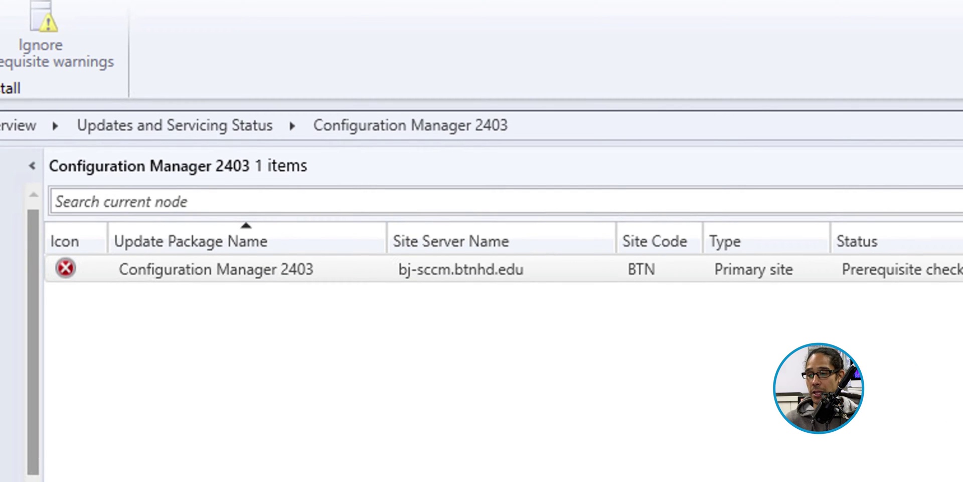
pyautogui.rightClick(335, 269)
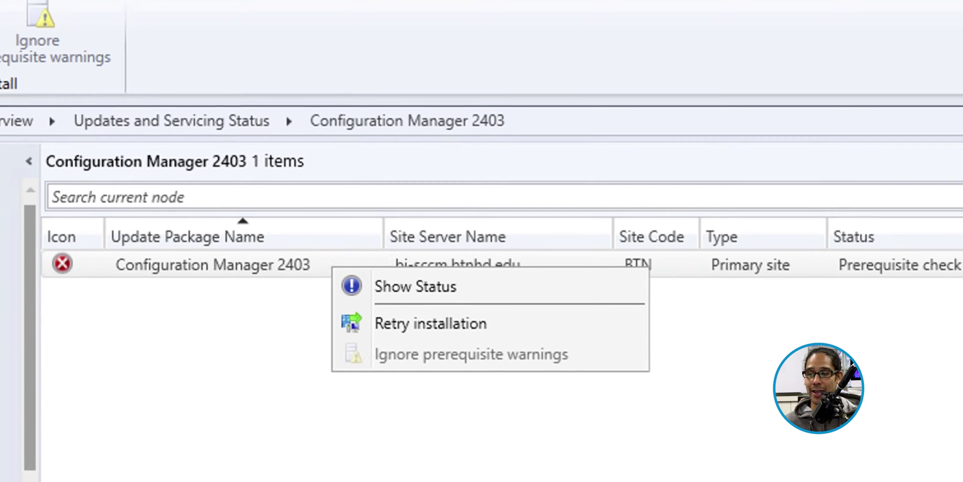
pyautogui.click(434, 328)
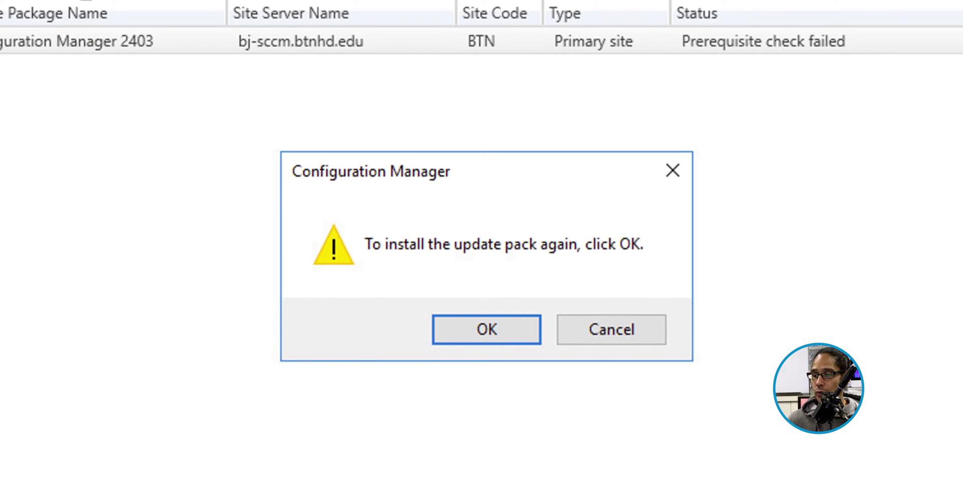
pyautogui.press('Return')
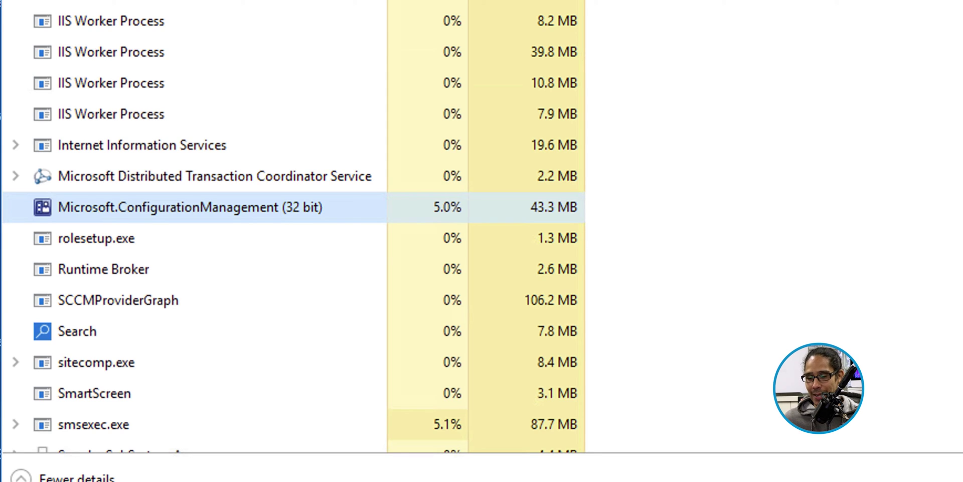
# - End the Microsoft.ConfigurationManagement (32 bit) process in Task Manager
pyautogui.rightClick(167, 204)
pyautogui.click(230, 218)
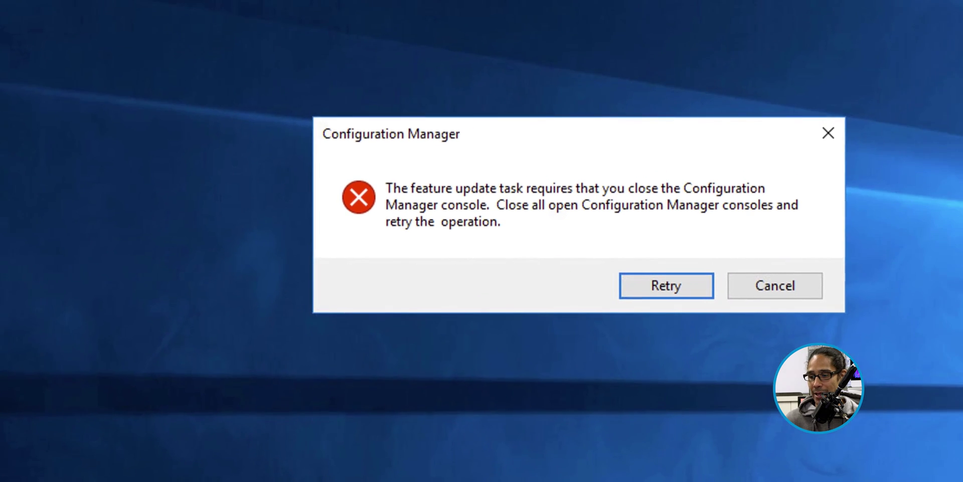
# - Retry the failed feature update so the console reconfigures and relaunches on the BTN site
pyautogui.press('Return')
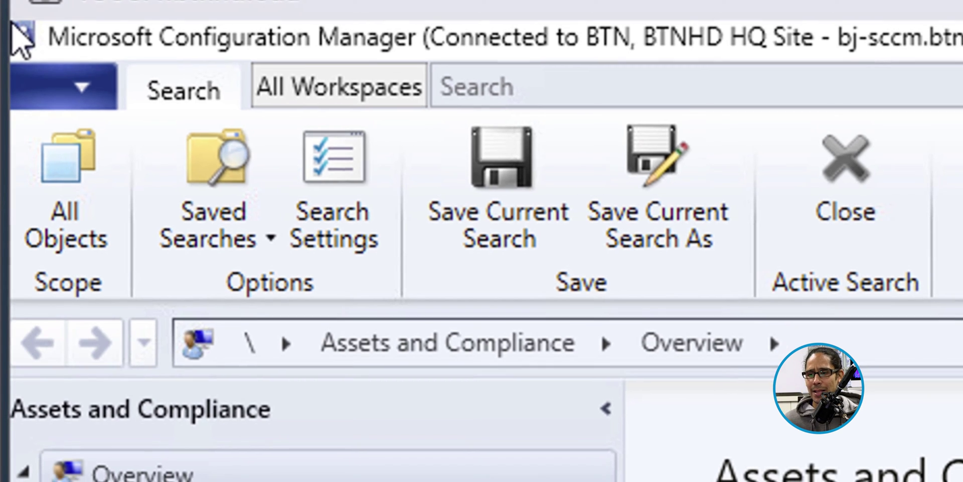
# - Check the console version in About Configuration Manager, then close it
pyautogui.click(65, 88)
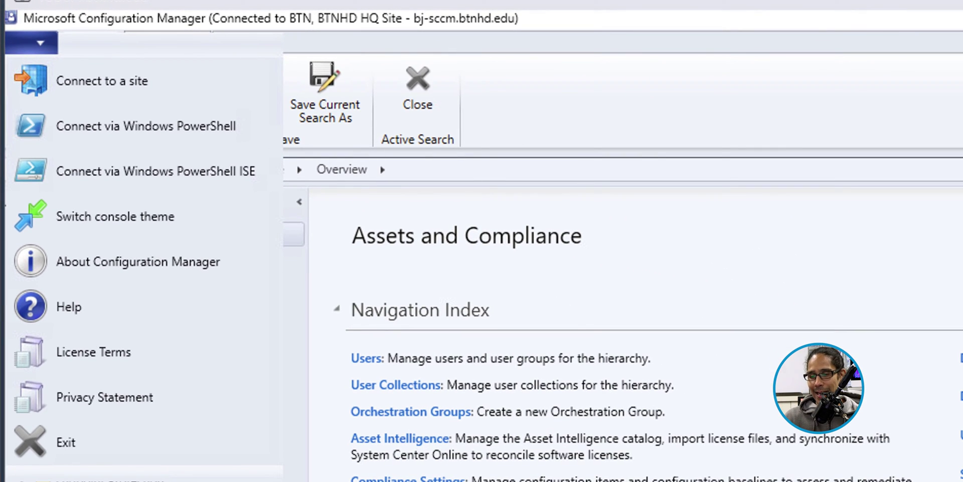
pyautogui.click(138, 262)
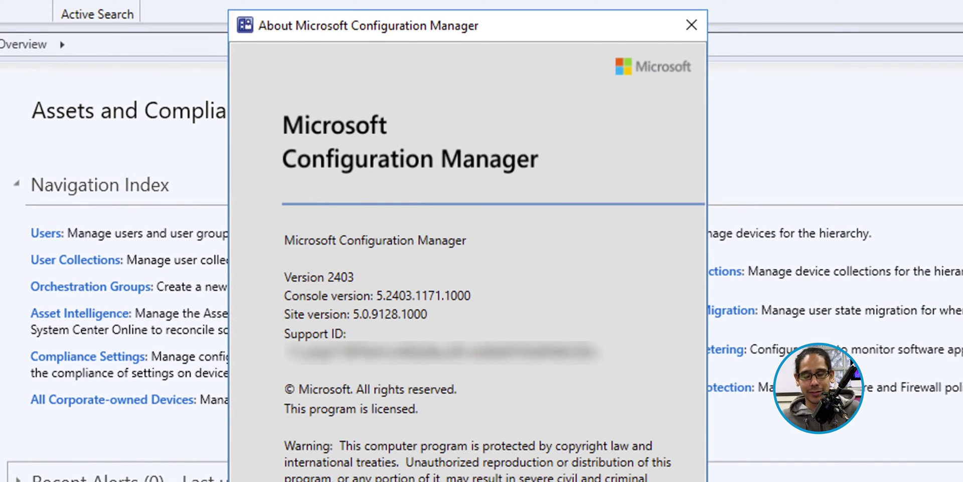
pyautogui.press('Escape')
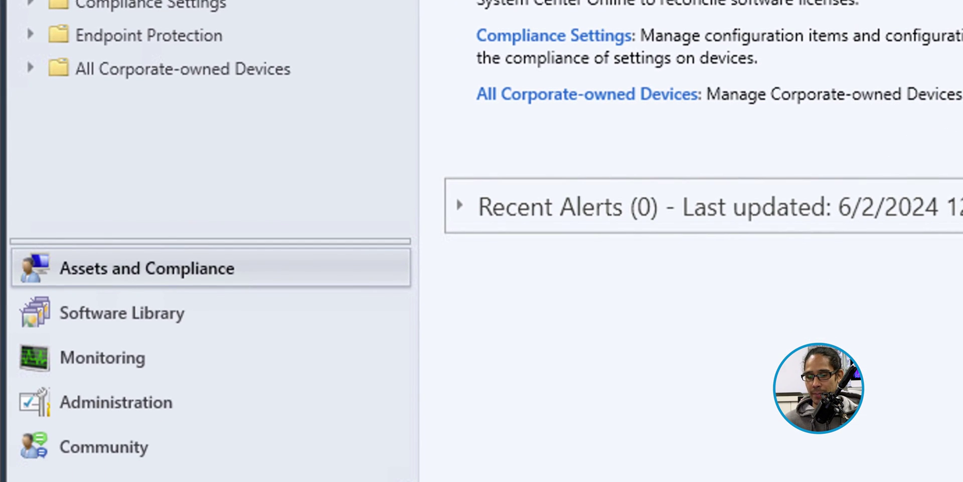
# - Confirm Configuration Manager 2403 shows Installed under Updates and Servicing, then go to Software Library
pyautogui.click(116, 401)
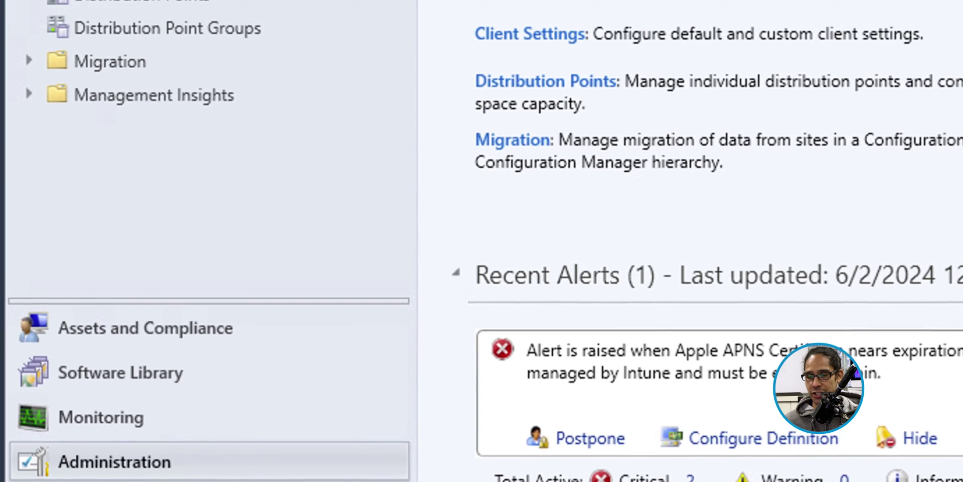
pyautogui.click(145, 106)
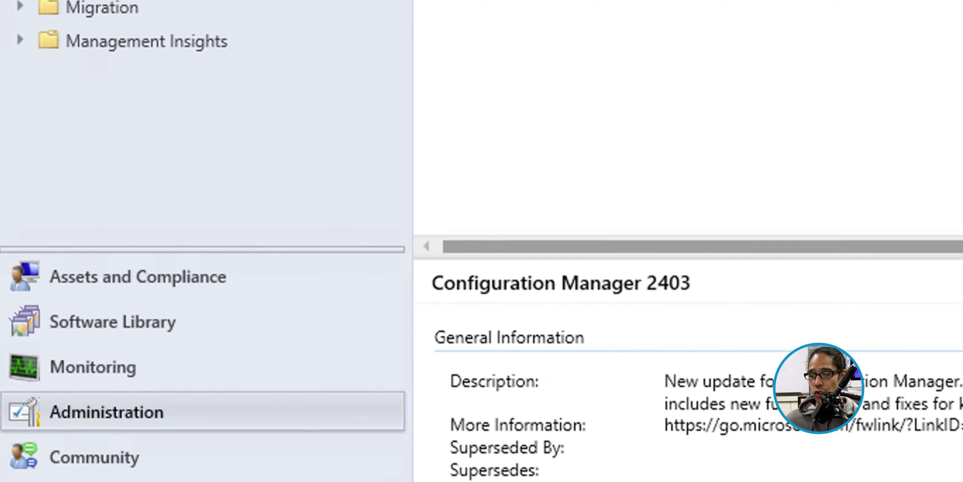
pyautogui.click(113, 348)
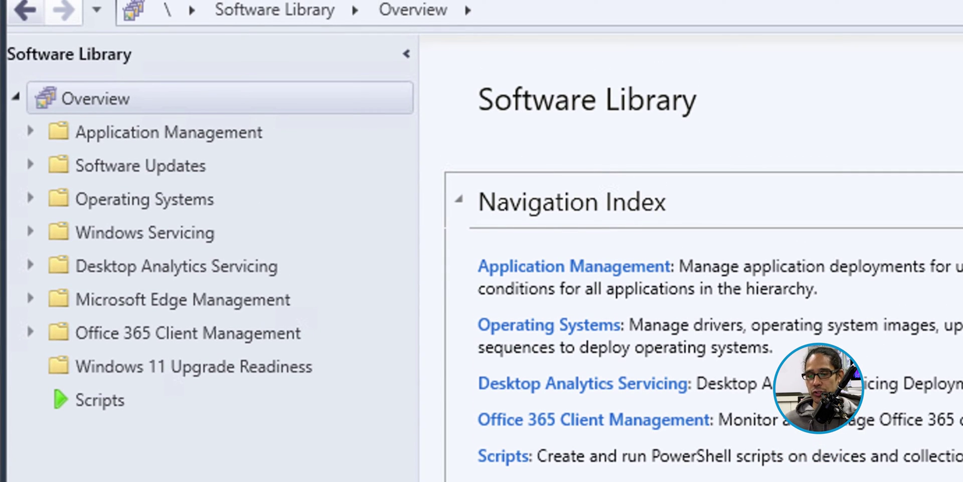
# - Run Update Distribution Points on Boot image (x64) with default wizard settings
pyautogui.click(549, 325)
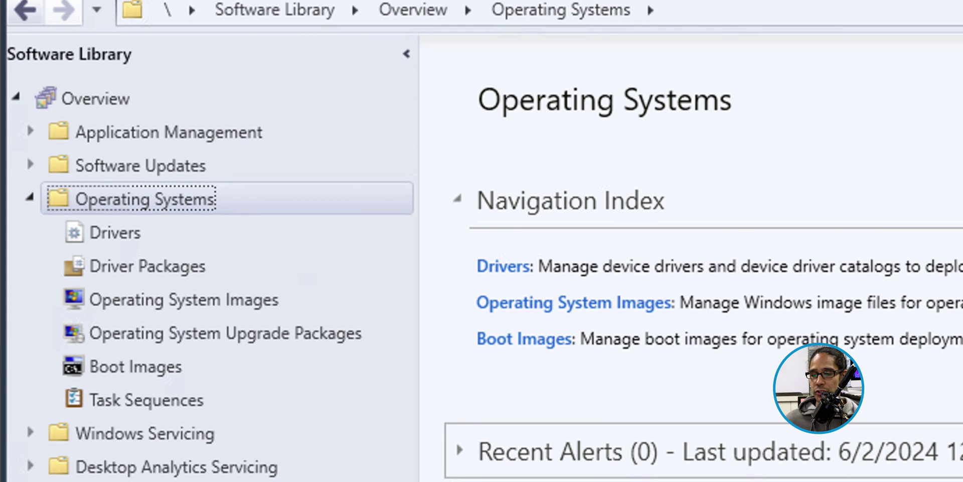
pyautogui.click(135, 366)
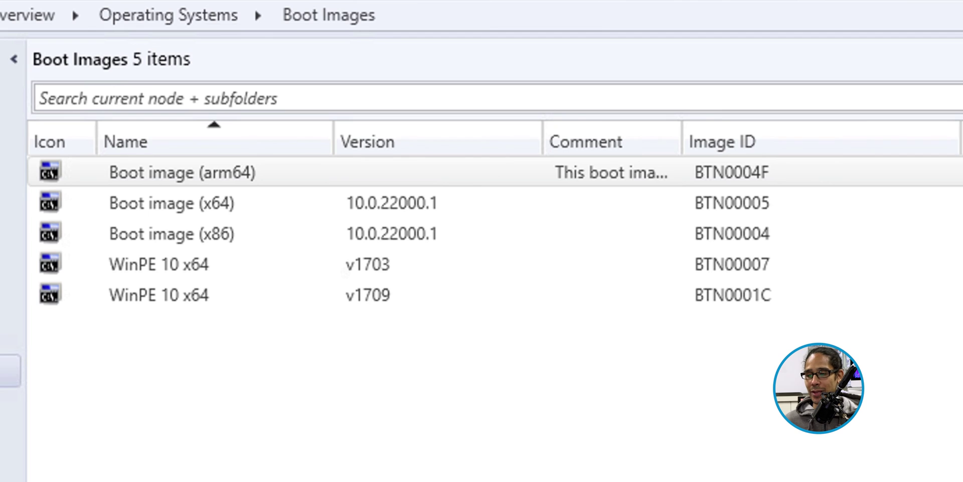
pyautogui.press('Down')
pyautogui.hotkey('shift', 'F10')
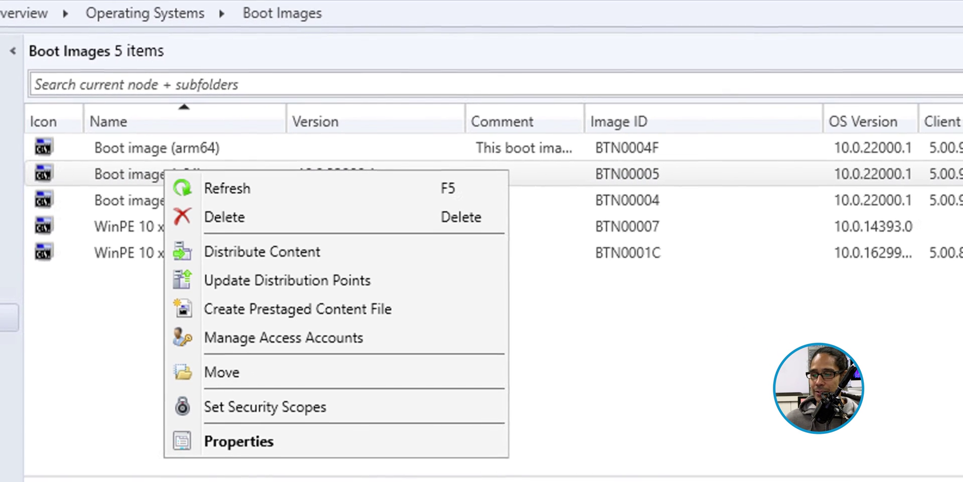
pyautogui.press('Down')
pyautogui.press('Down')
pyautogui.press('Down')
pyautogui.press('Return')
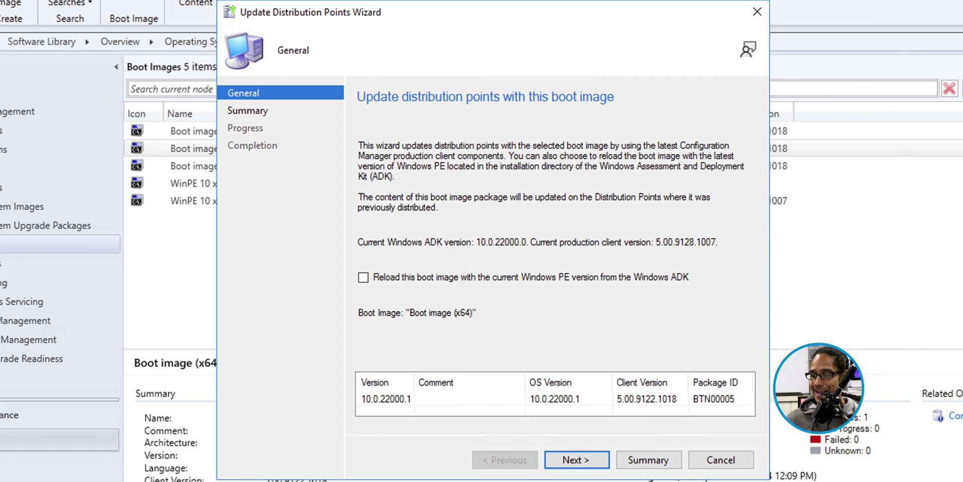
pyautogui.press('Return')
pyautogui.press('Return')
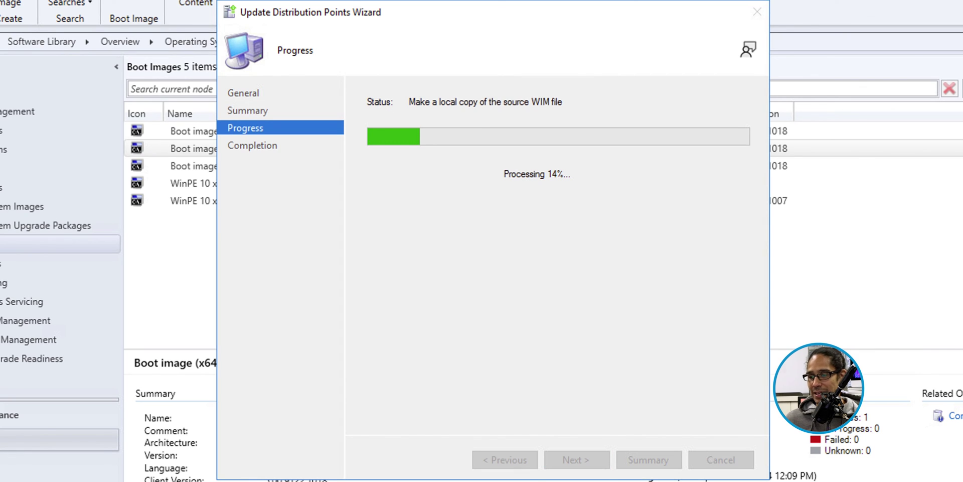